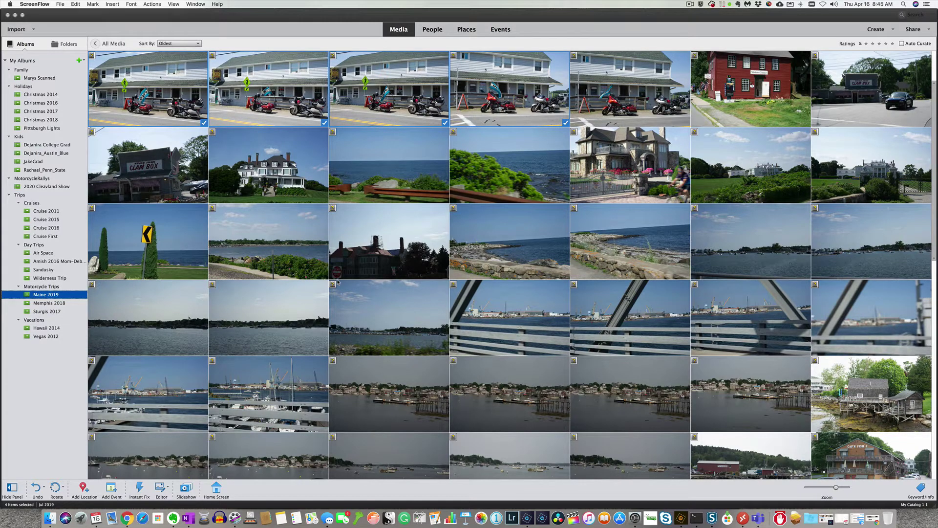
# - Select the five motorcycle photos in the top row of the Maine 2019 album
pyautogui.click(345, 271)
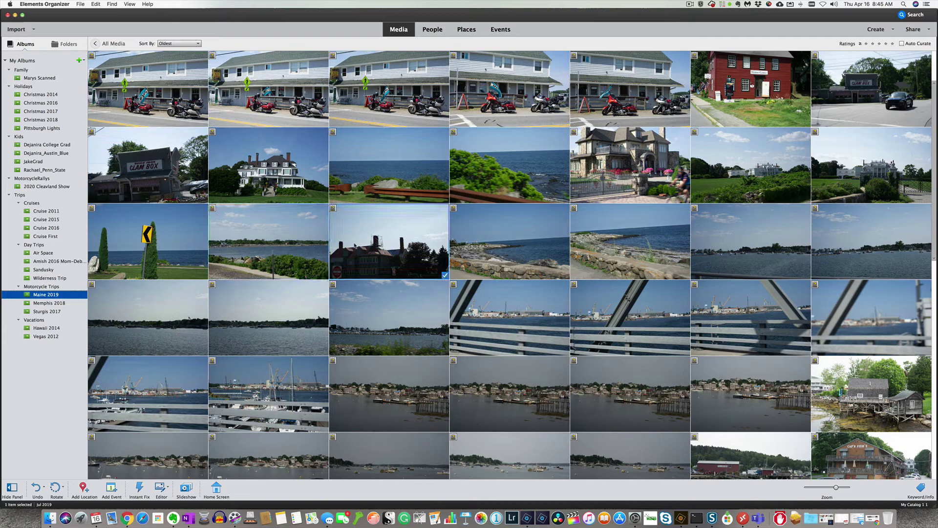
pyautogui.scroll(3, 355, 245)
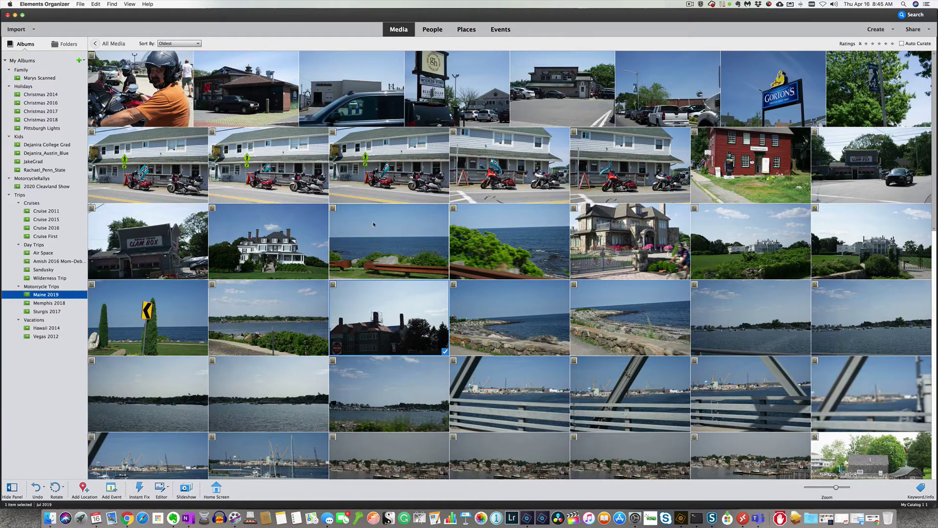
pyautogui.click(148, 164)
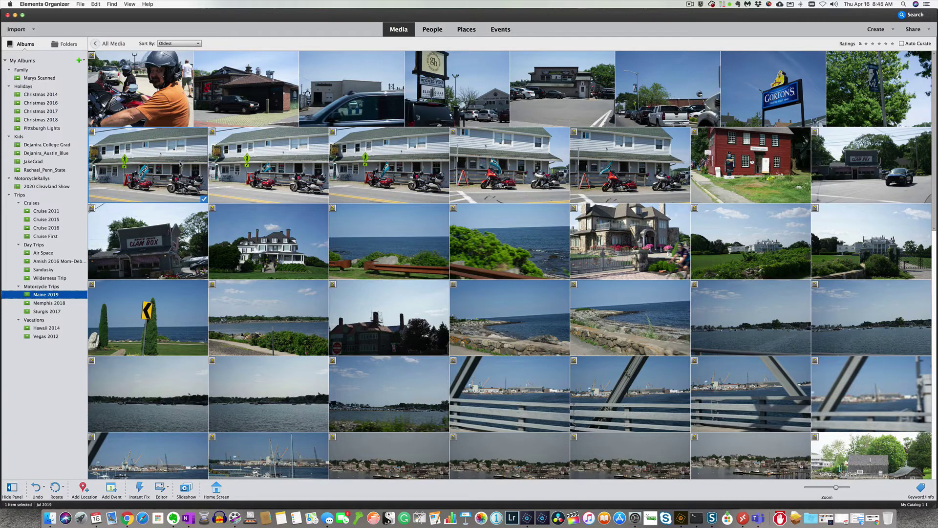
pyautogui.keyDown('super'); pyautogui.click(250, 168); pyautogui.keyUp('super')
pyautogui.keyDown('super'); pyautogui.click(361, 168); pyautogui.keyUp('super')
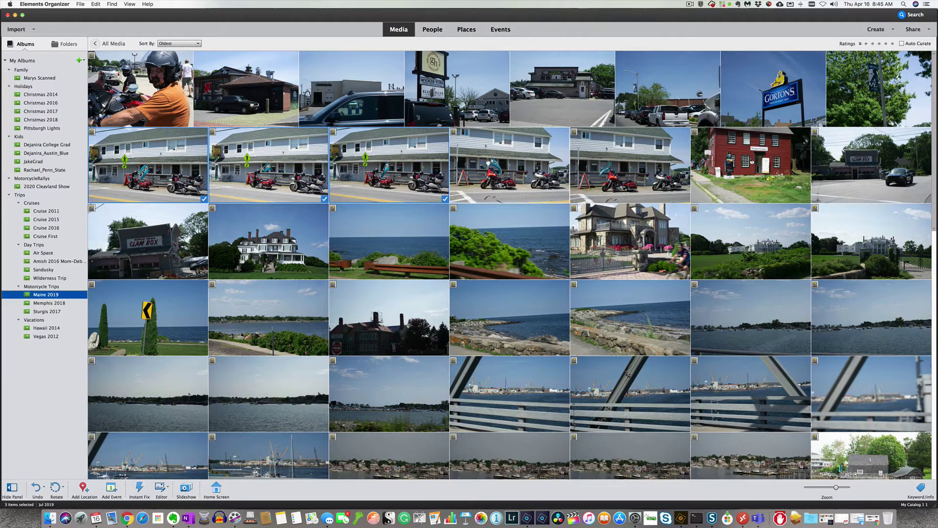
pyautogui.keyDown('super'); pyautogui.click(489, 164); pyautogui.keyUp('super')
pyautogui.keyDown('super'); pyautogui.click(592, 164); pyautogui.keyUp('super')
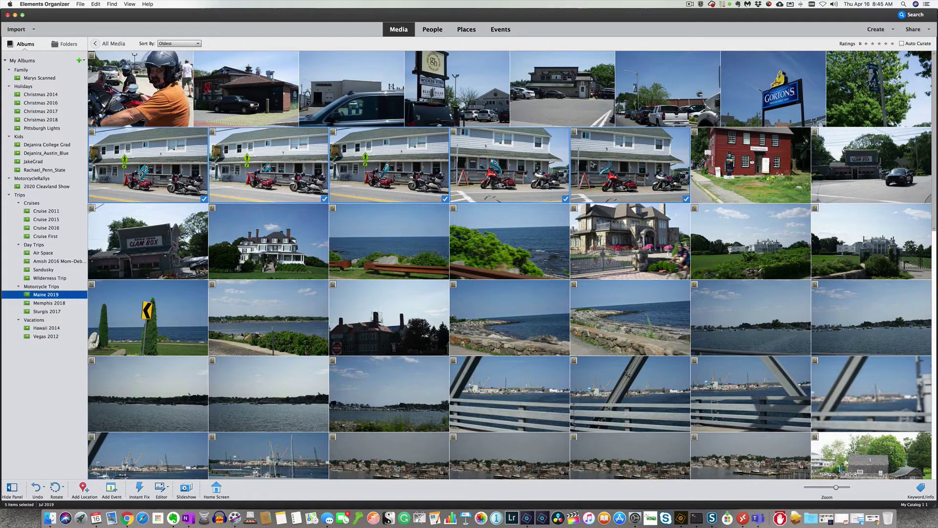
# - Add the two parked-motorcycle photos further down to the selection
pyautogui.scroll(-15, 592, 165)
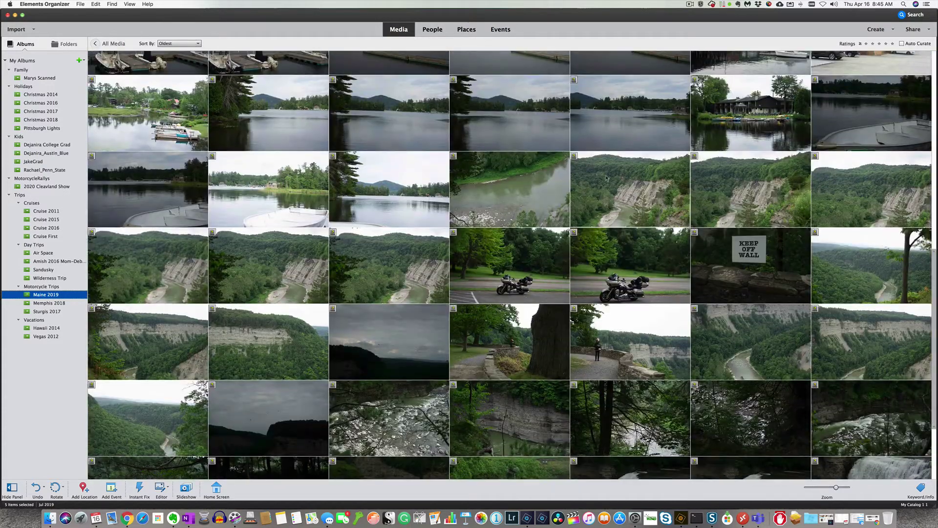
pyautogui.keyDown('super'); pyautogui.click(626, 257); pyautogui.keyUp('super')
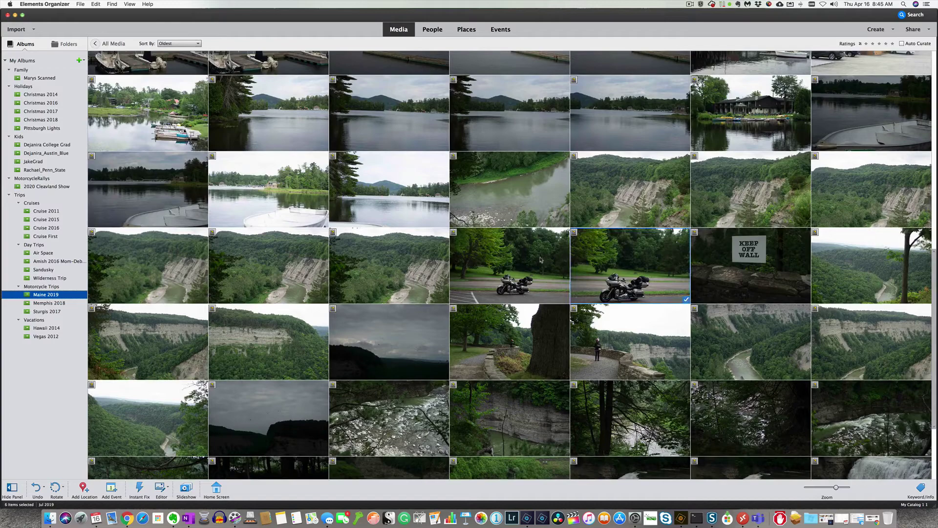
pyautogui.keyDown('super'); pyautogui.click(542, 260); pyautogui.keyUp('super')
pyautogui.scroll(-1, 542, 259)
pyautogui.scroll(-5, 530, 260)
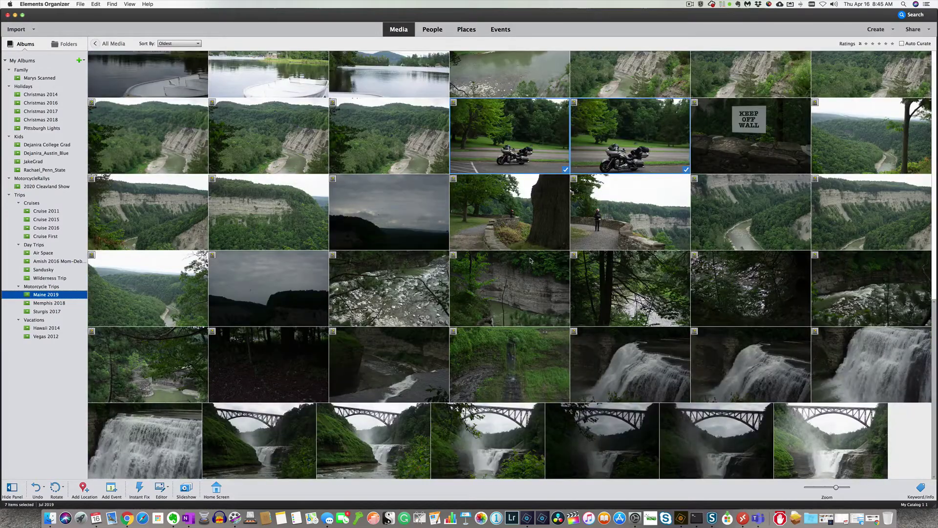
pyautogui.scroll(15, 530, 260)
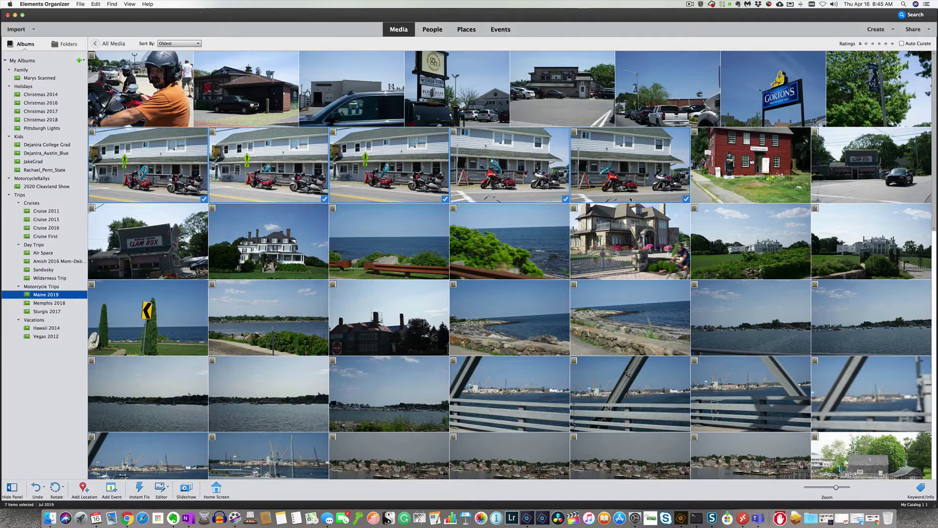
# - Open the Keyword/Info panel's Tags tab and expand Keywords to show Nature, Color, Photography and Other
pyautogui.scroll(-1, 558, 372)
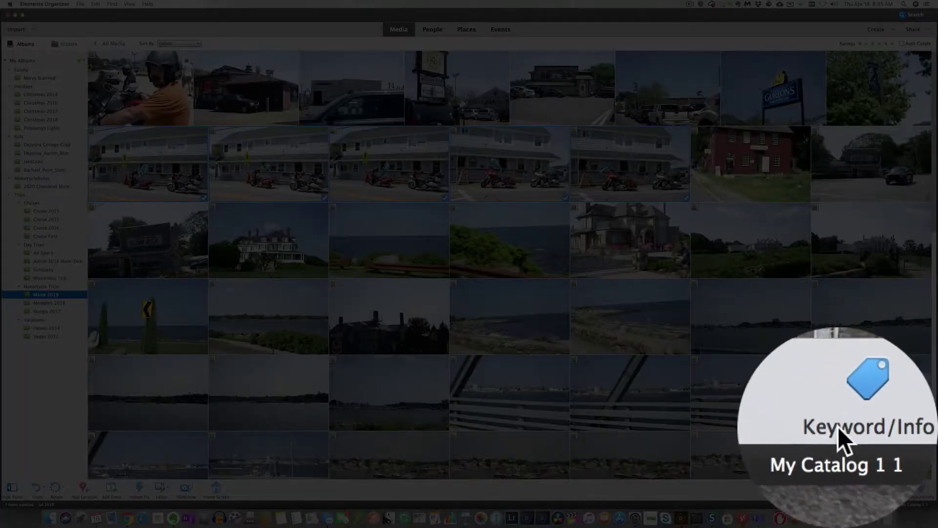
pyautogui.click(855, 426)
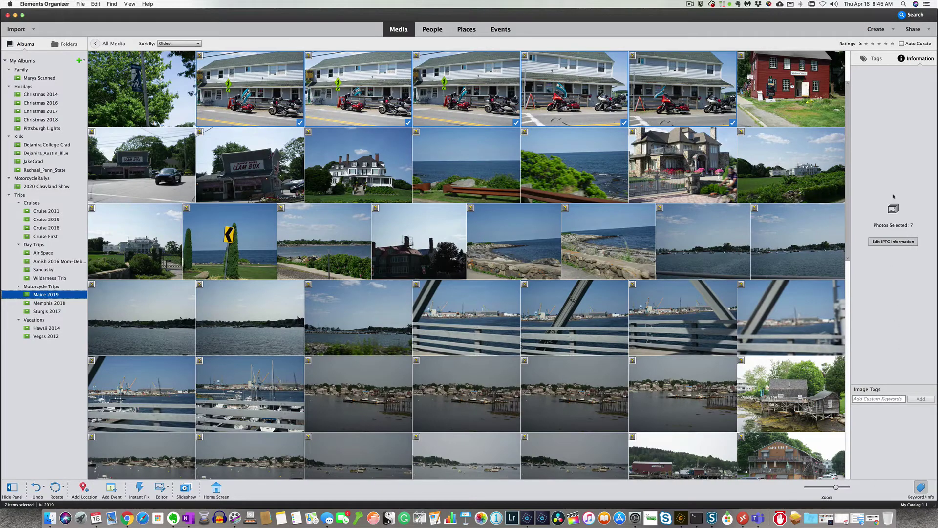
pyautogui.click(875, 61)
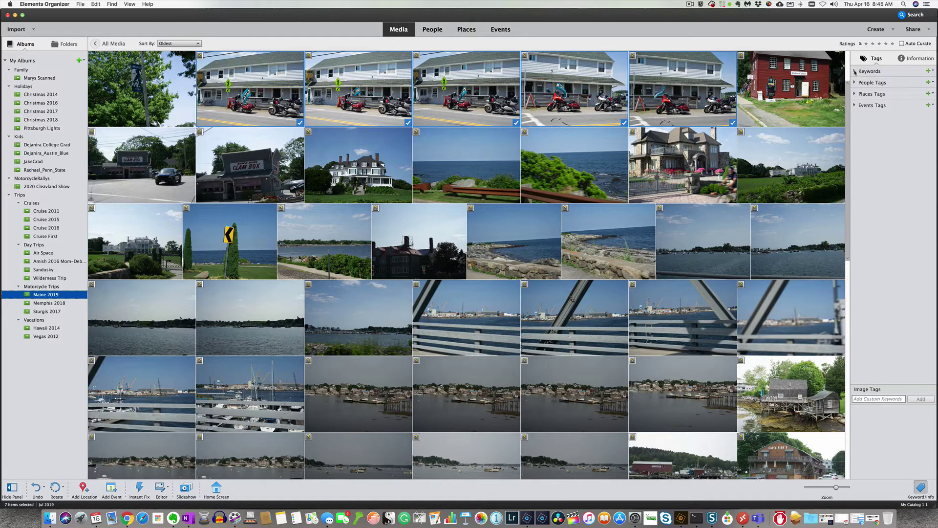
pyautogui.click(855, 72)
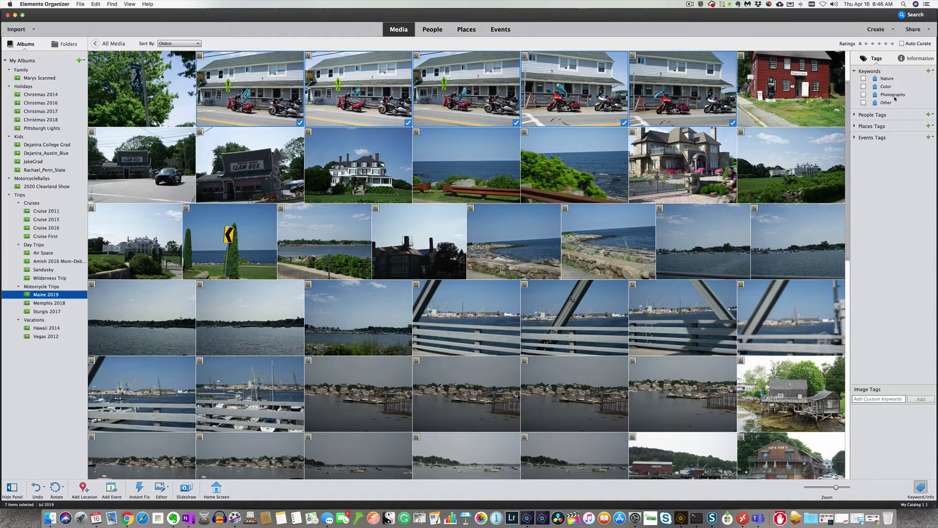
# - Add a new keyword category named 'Motorcycles' with the sun icon
pyautogui.click(932, 72)
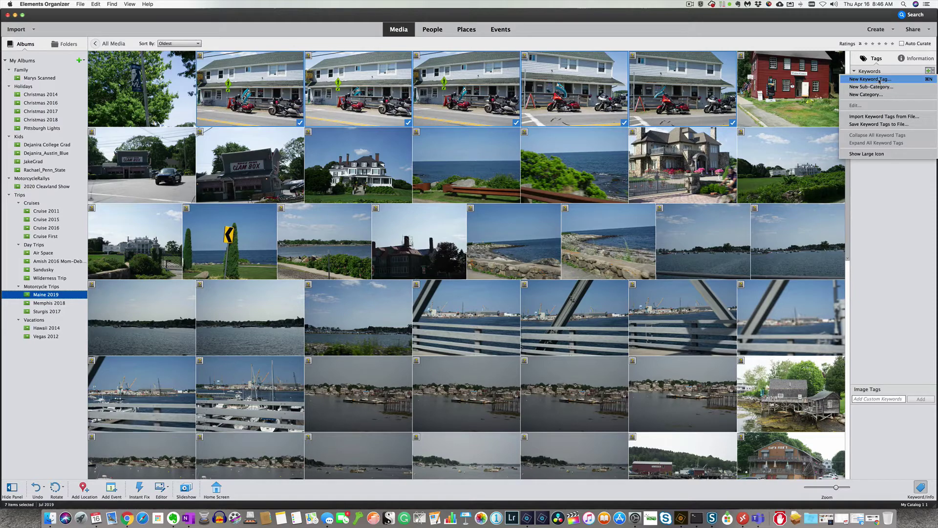
pyautogui.click(867, 95)
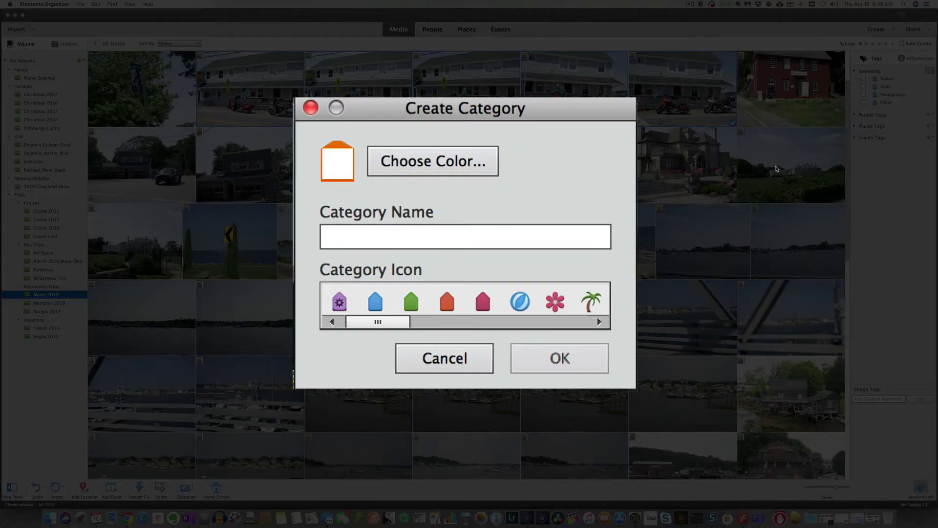
pyautogui.write('Motorc')
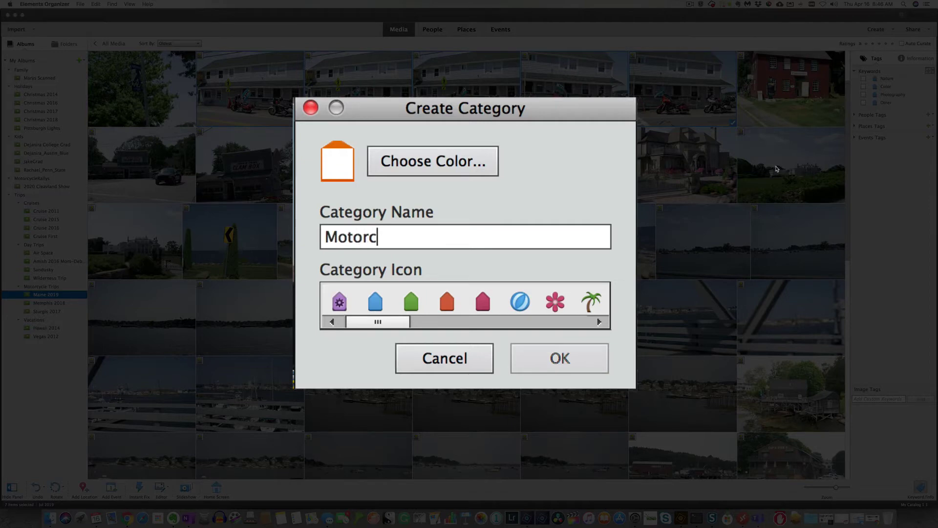
pyautogui.write('ycles')
pyautogui.moveTo(383, 322); pyautogui.dragTo(547, 324)
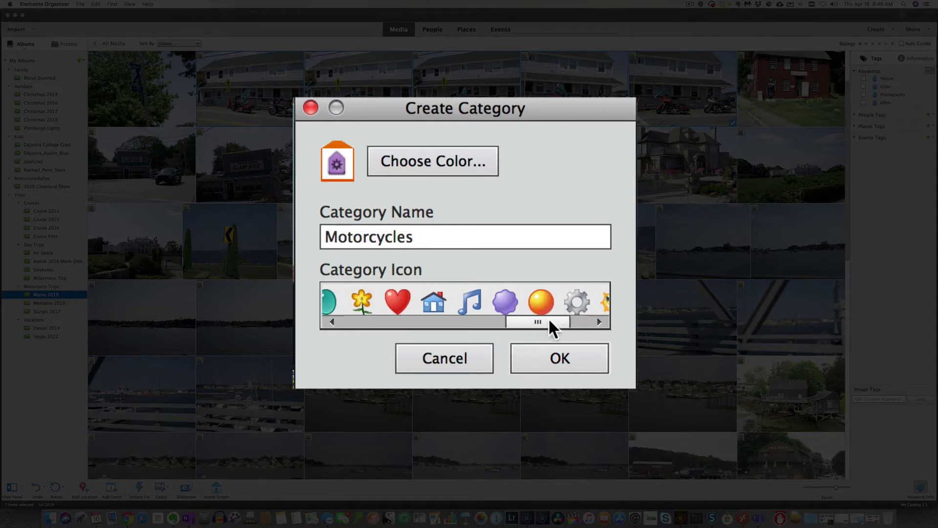
pyautogui.moveTo(548, 317); pyautogui.dragTo(562, 322)
pyautogui.click(556, 299)
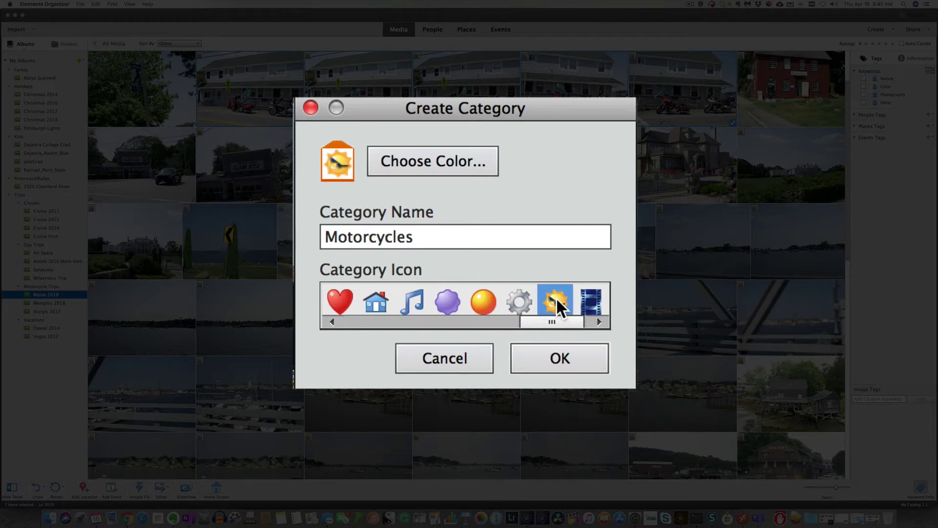
pyautogui.click(544, 349)
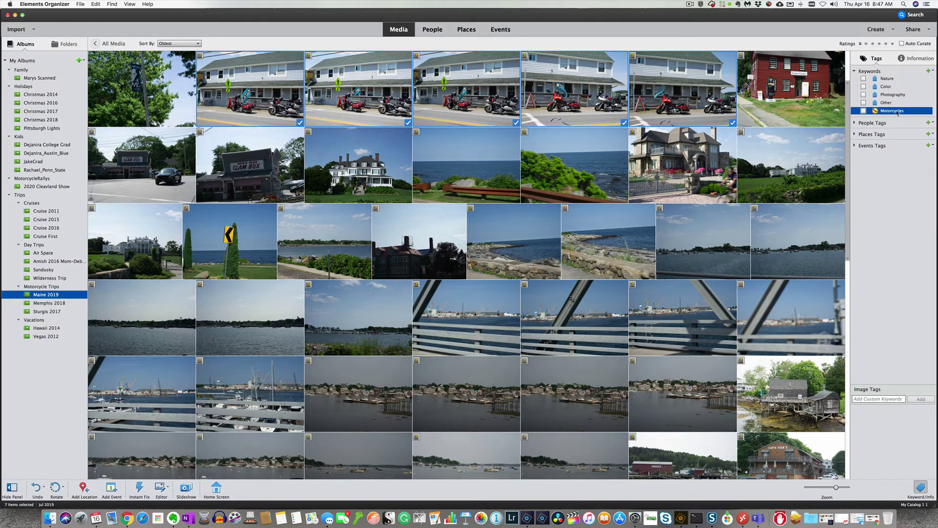
# - Create a 'Vacations' sub-category with Motorcycles as its parent keyword
pyautogui.rightClick(898, 112)
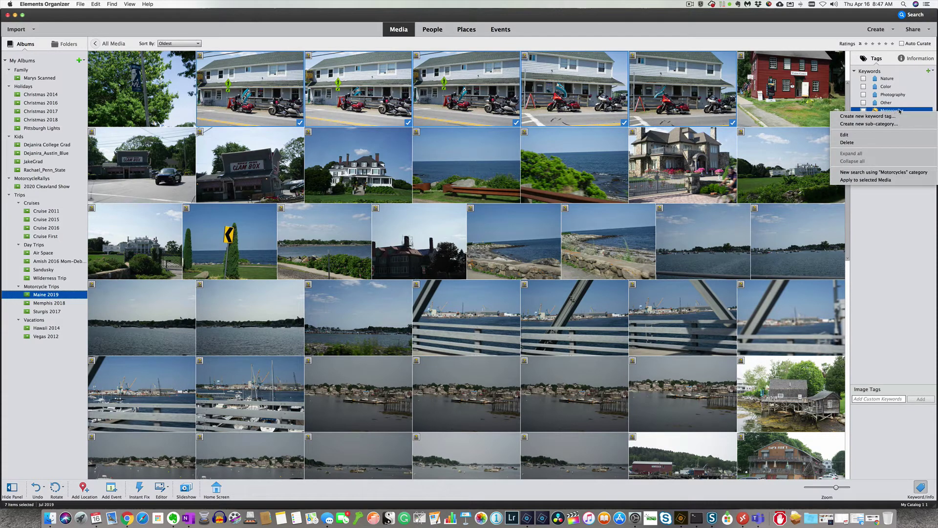
pyautogui.click(896, 112)
pyautogui.rightClick(897, 112)
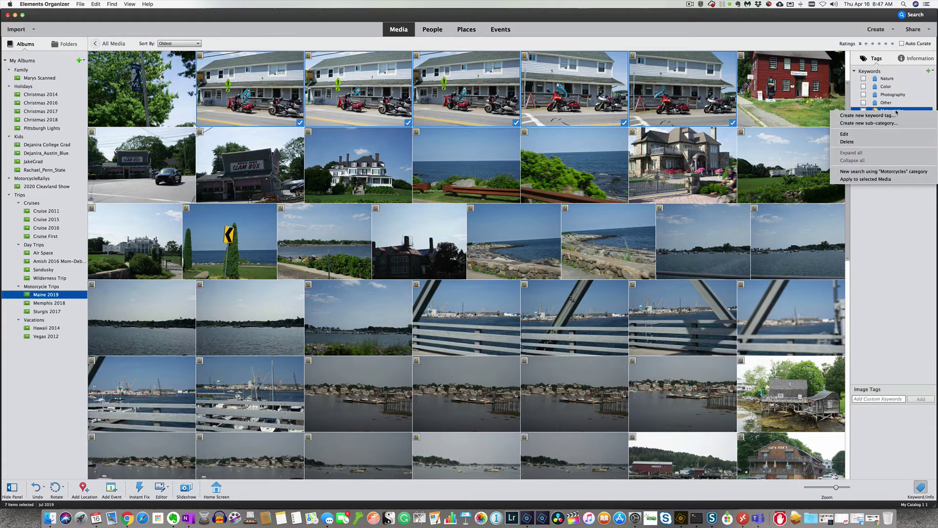
pyautogui.click(863, 123)
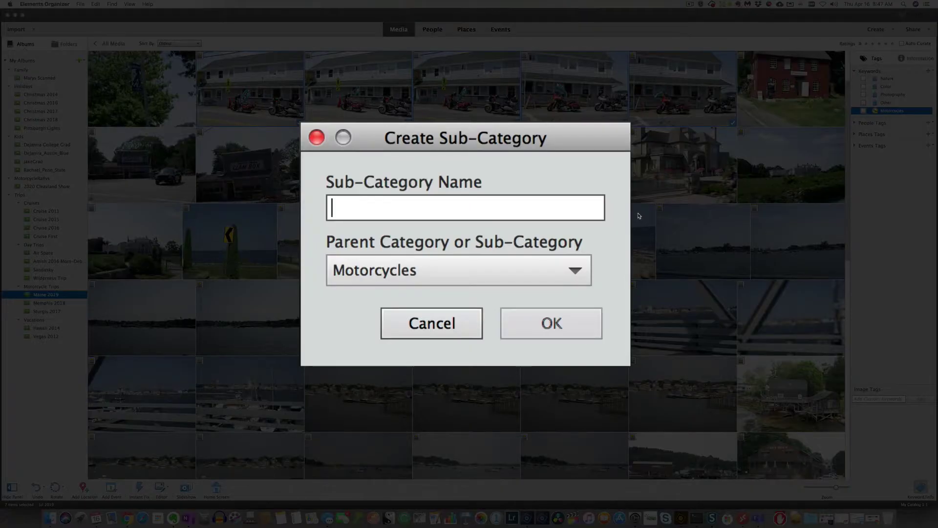
pyautogui.write('Vacations')
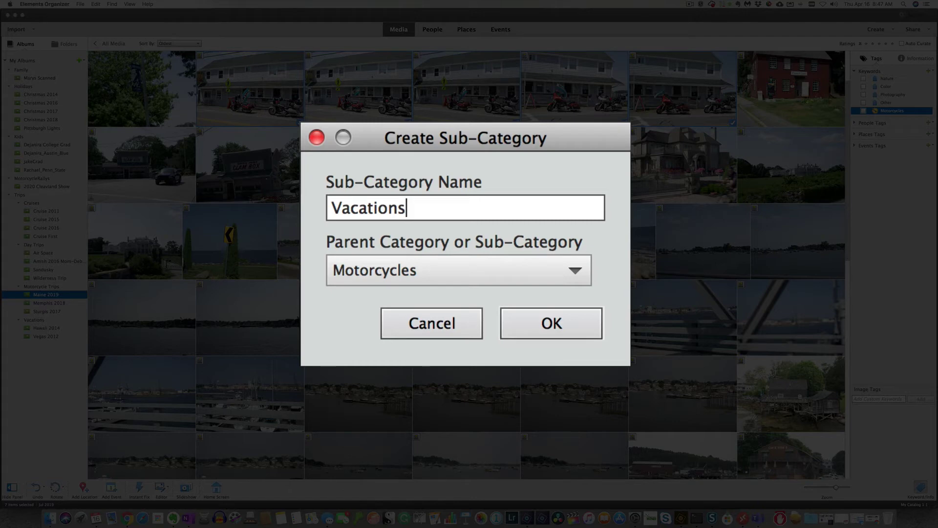
pyautogui.click(546, 322)
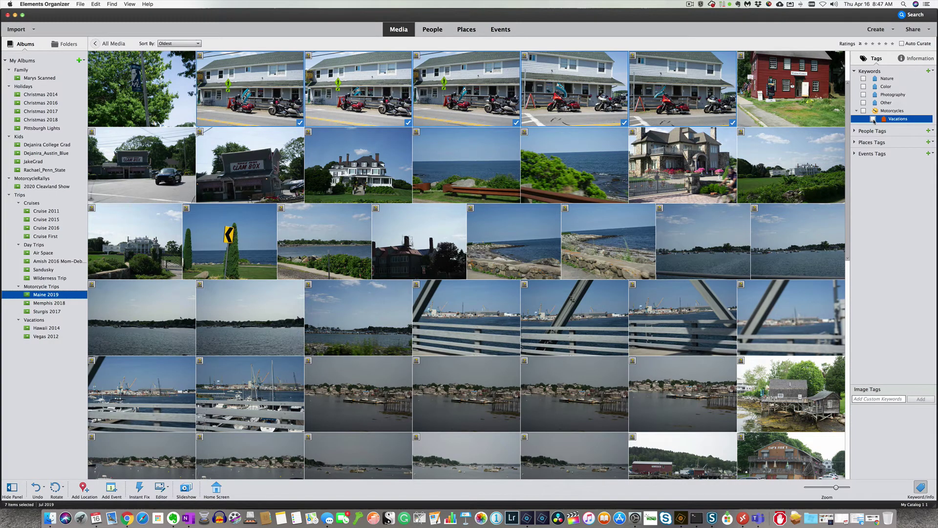
# - Tag the five motorcycle-shop photos with the Vacations keyword
pyautogui.click(873, 118)
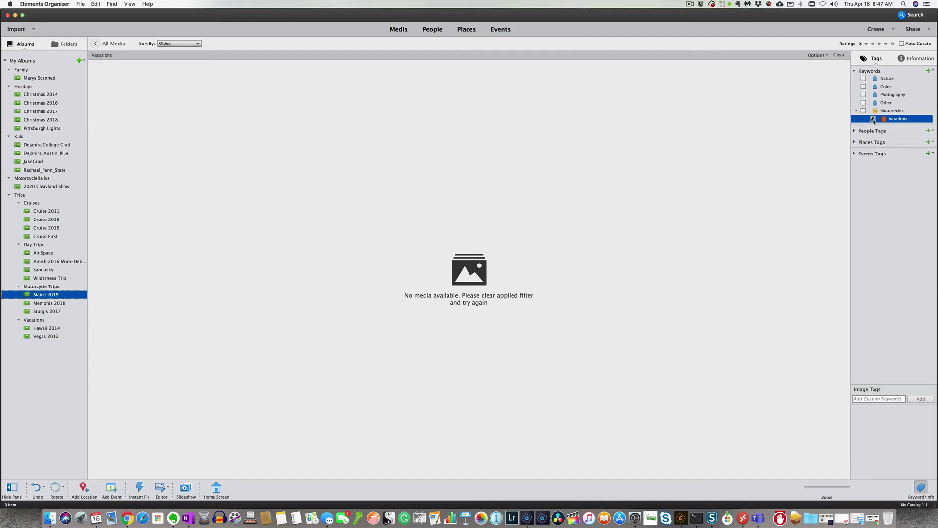
pyautogui.click(873, 119)
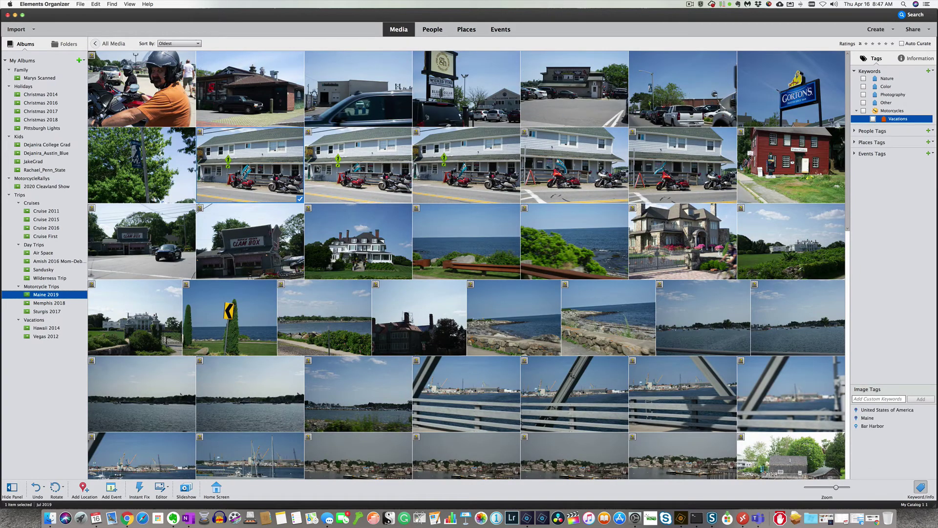
pyautogui.keyDown('super'); pyautogui.click(359, 166); pyautogui.keyUp('super')
pyautogui.keyDown('super'); pyautogui.click(467, 166); pyautogui.keyUp('super')
pyautogui.keyDown('super'); pyautogui.click(541, 164); pyautogui.keyUp('super')
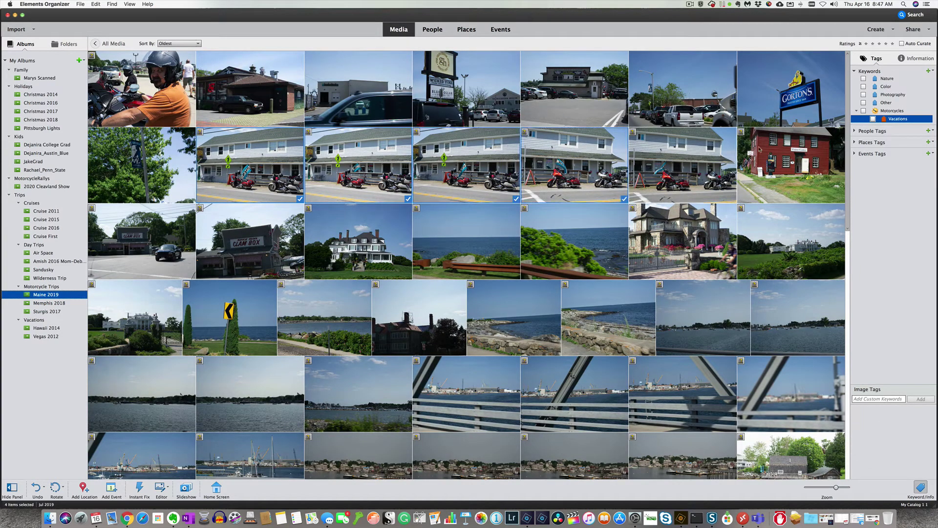
pyautogui.moveTo(897, 119); pyautogui.dragTo(606, 157)
pyautogui.click(671, 184)
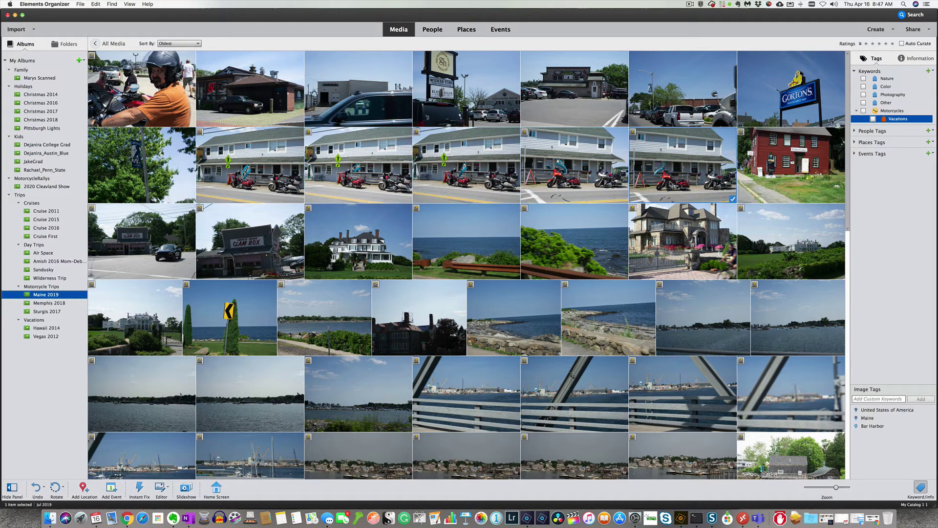
pyautogui.moveTo(894, 120); pyautogui.dragTo(695, 173)
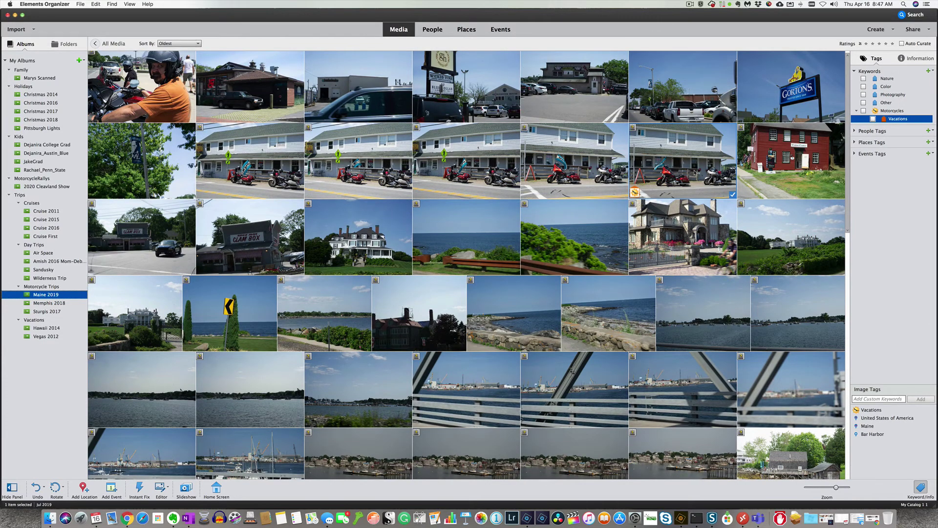
# - Tag the two parked-motorcycle photos with the Vacations keyword
pyautogui.scroll(-20, 695, 173)
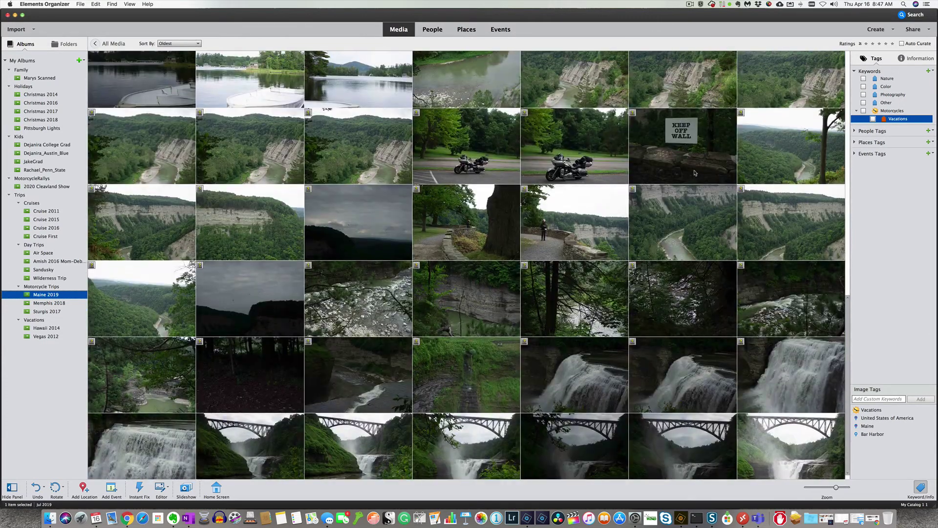
pyautogui.click(494, 143)
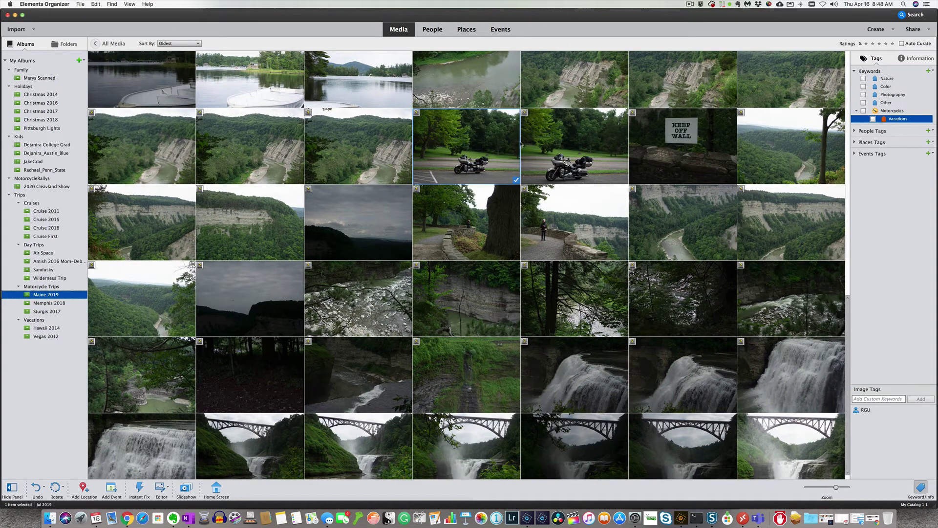
pyautogui.keyDown('super'); pyautogui.click(561, 144); pyautogui.keyUp('super')
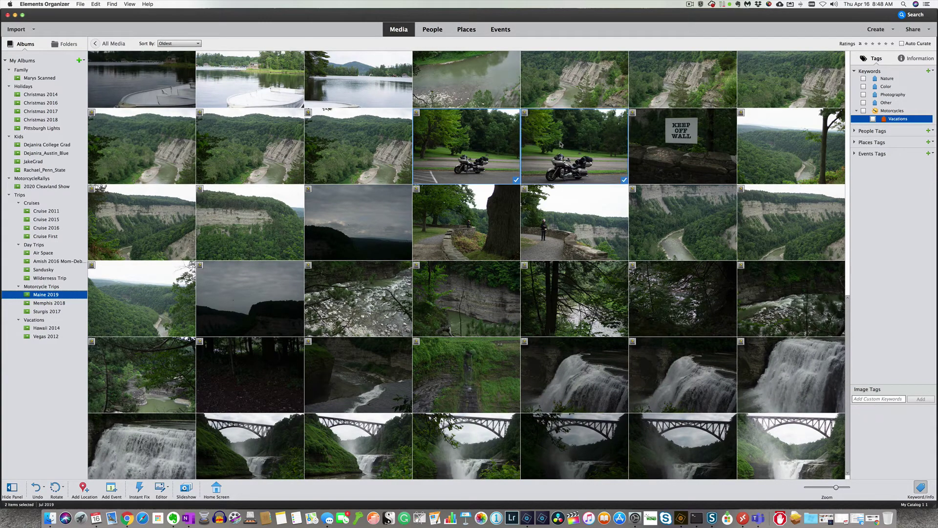
pyautogui.moveTo(897, 121); pyautogui.dragTo(595, 157)
# - Filter the grid by the Vacations keyword so only the seven motorcycle photos show
pyautogui.click(854, 72)
pyautogui.click(854, 72)
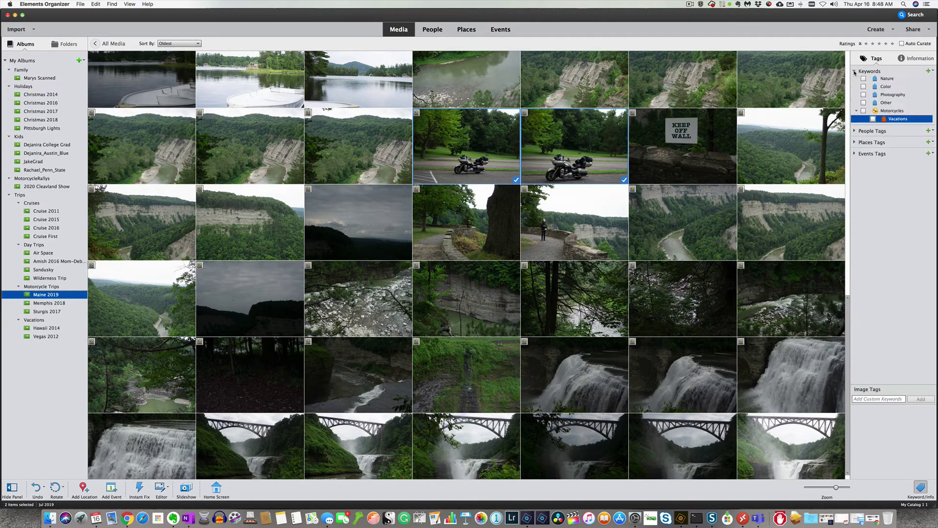
pyautogui.click(873, 120)
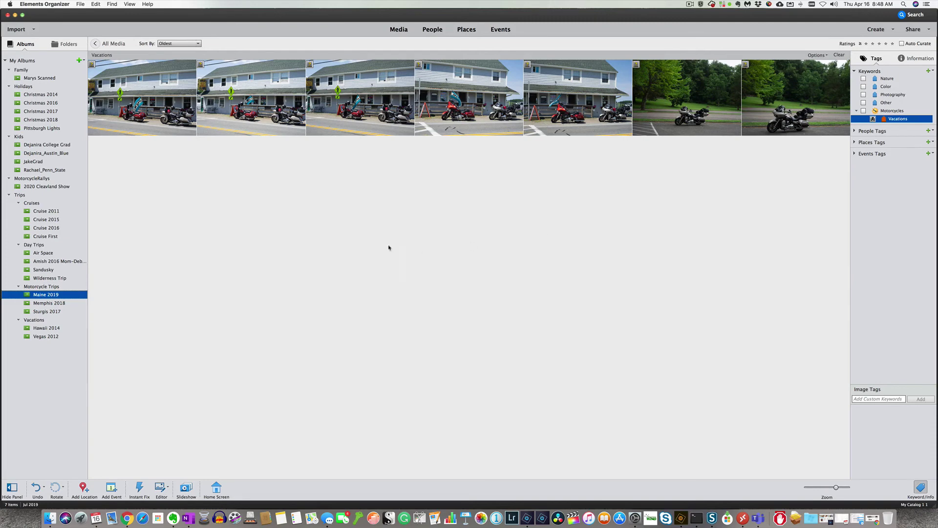